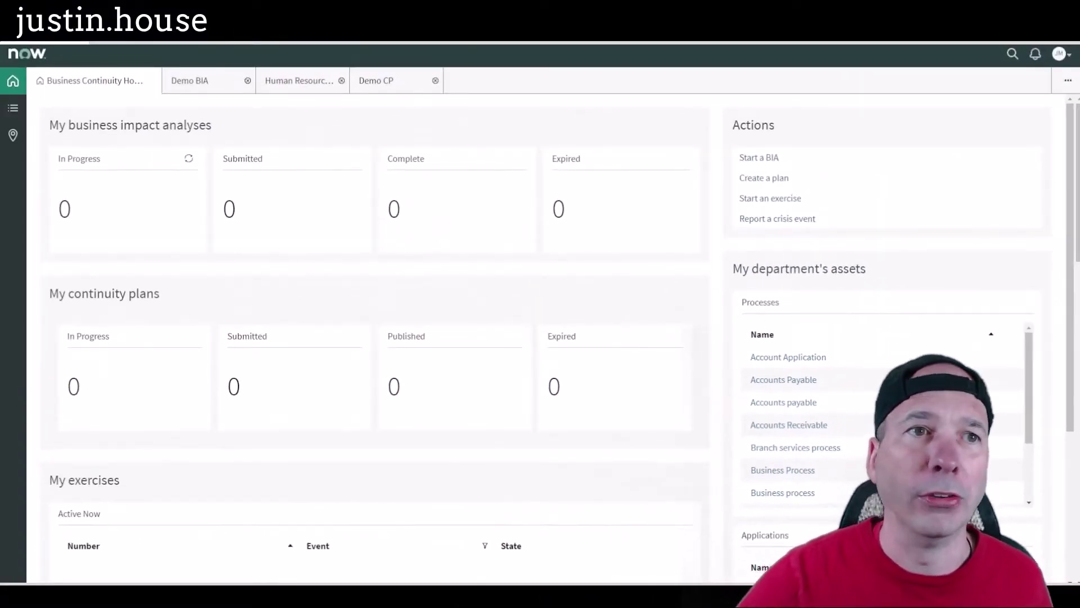
Open the Demo BIA record and browse its Applies to lookup of 121 business applications.
left_click(196, 83)
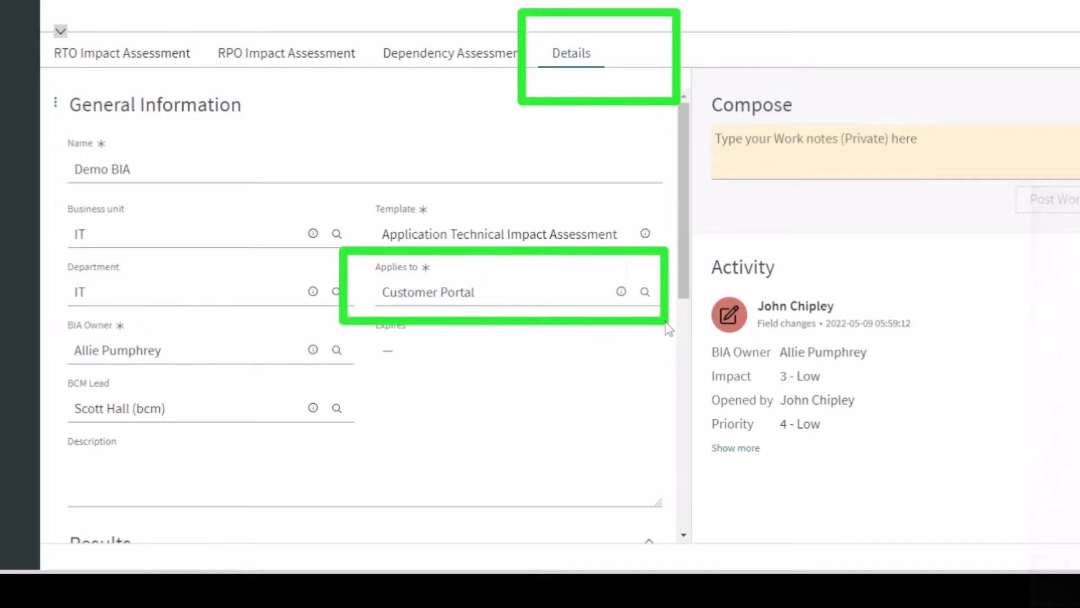
left_click(645, 291)
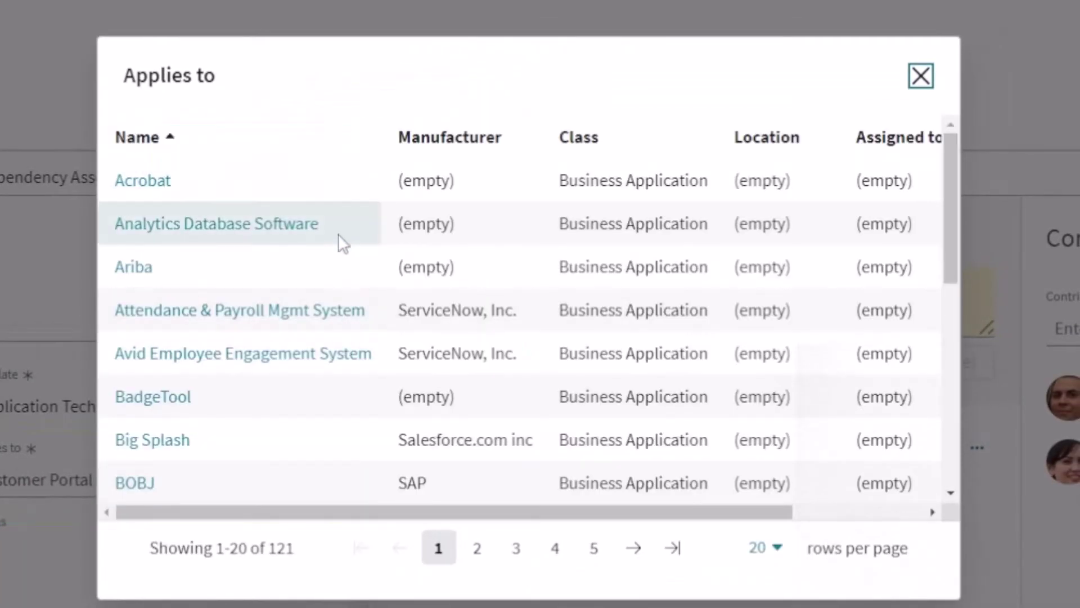
scroll(351, 261, "down", 4)
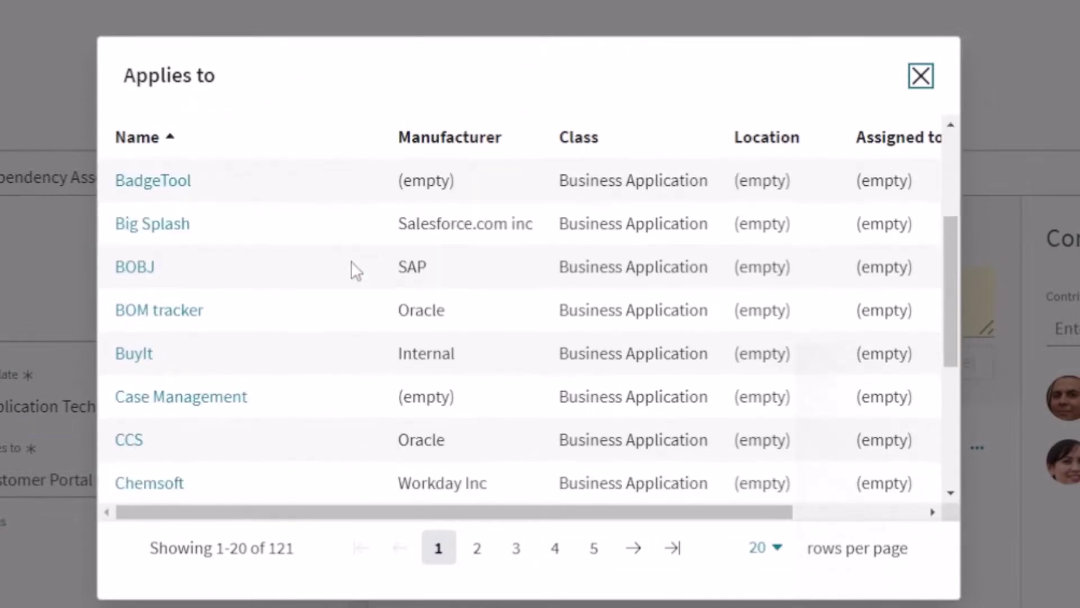
scroll(351, 261, "down", 6)
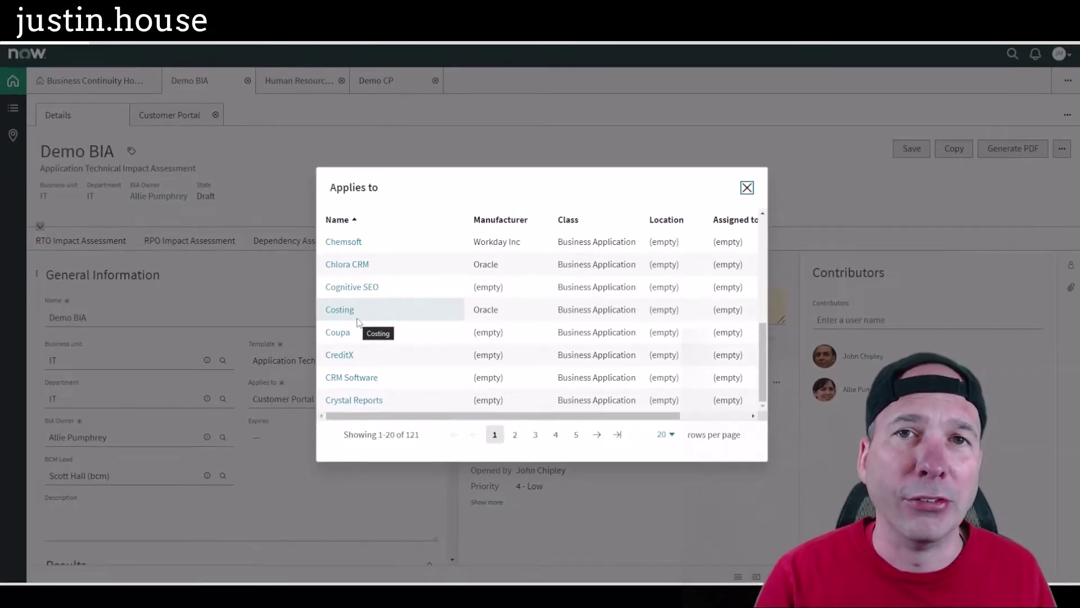
Dismiss the Applies to lookup and show the Human Resources plan's Scope (4) list.
left_click(746, 188)
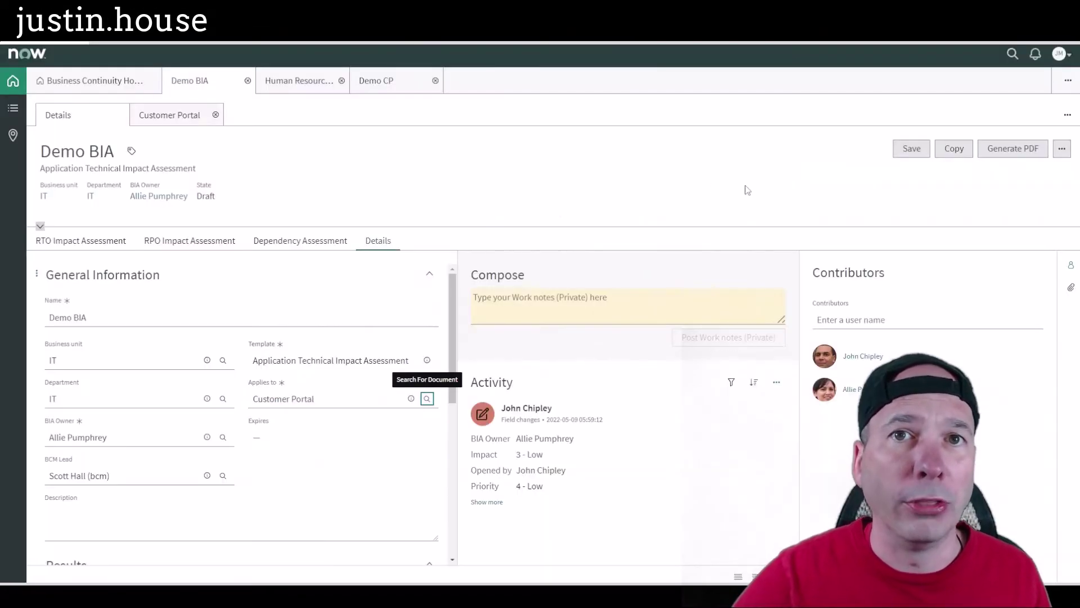
left_click(299, 89)
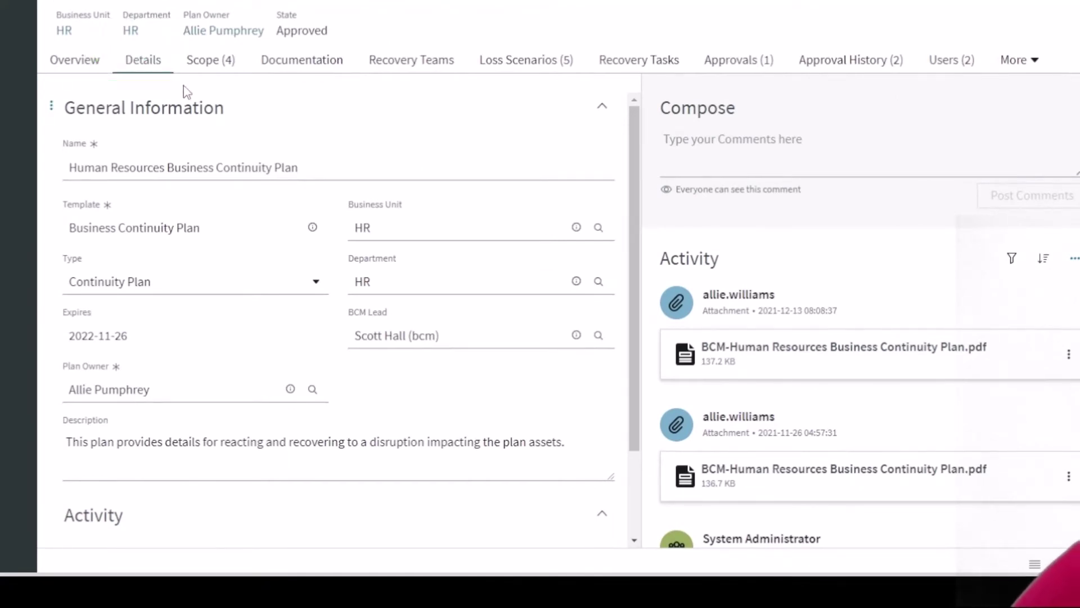
left_click(217, 63)
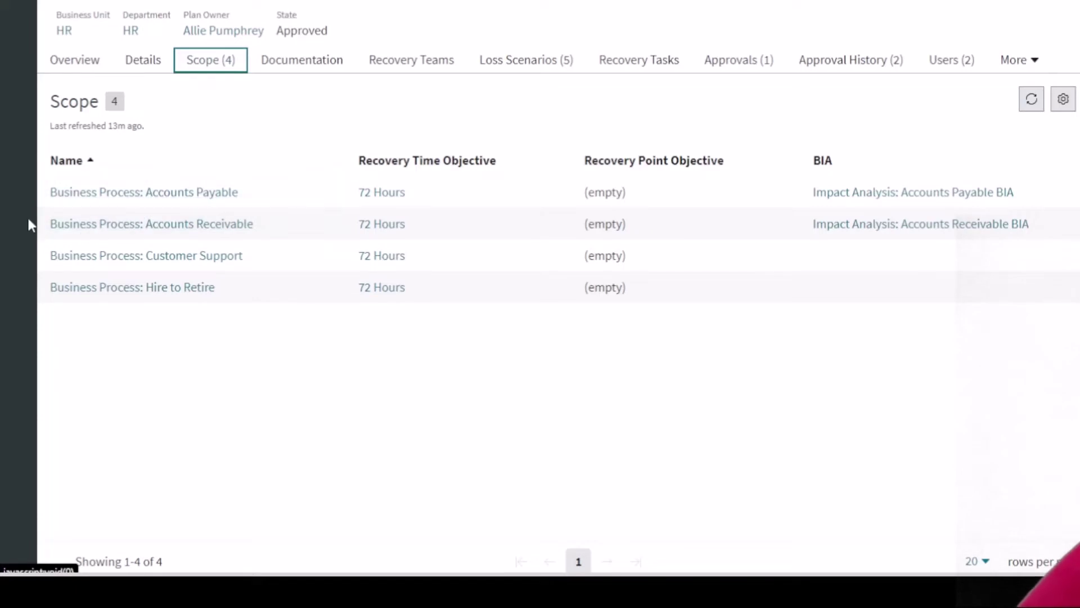
Outline the scope's process names, linked BIAs, list tools and Approved state, then clear the marks.
mouse_move(39, 134)
left_mouse_down()
mouse_move(263, 337)
mouse_move(292, 347)
mouse_move(294, 332)
left_mouse_up()
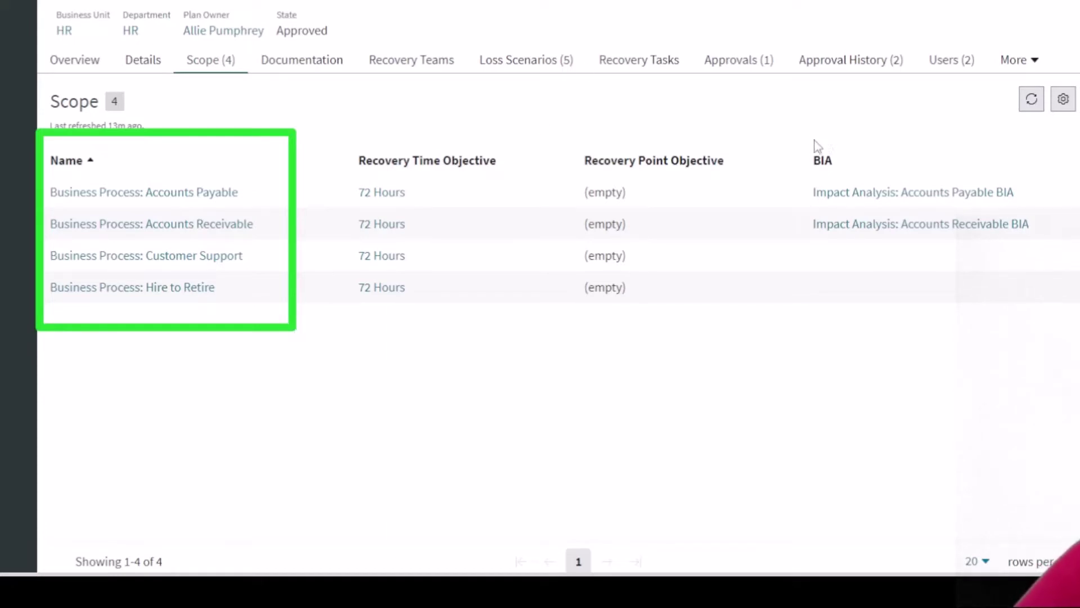
left_click_drag(785, 137, 1050, 276)
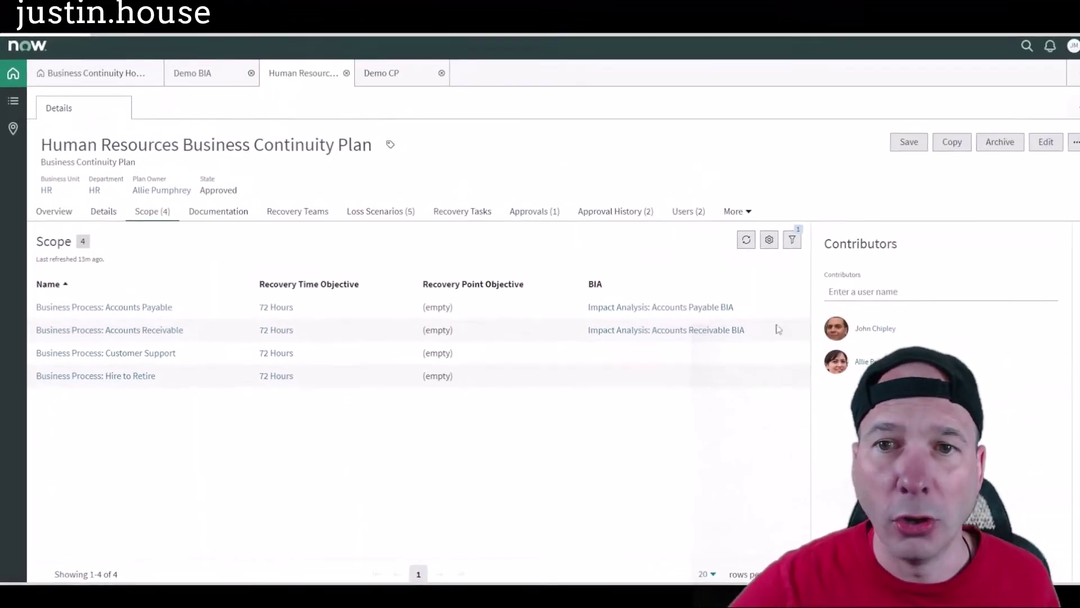
left_click_drag(988, 50, 1079, 155)
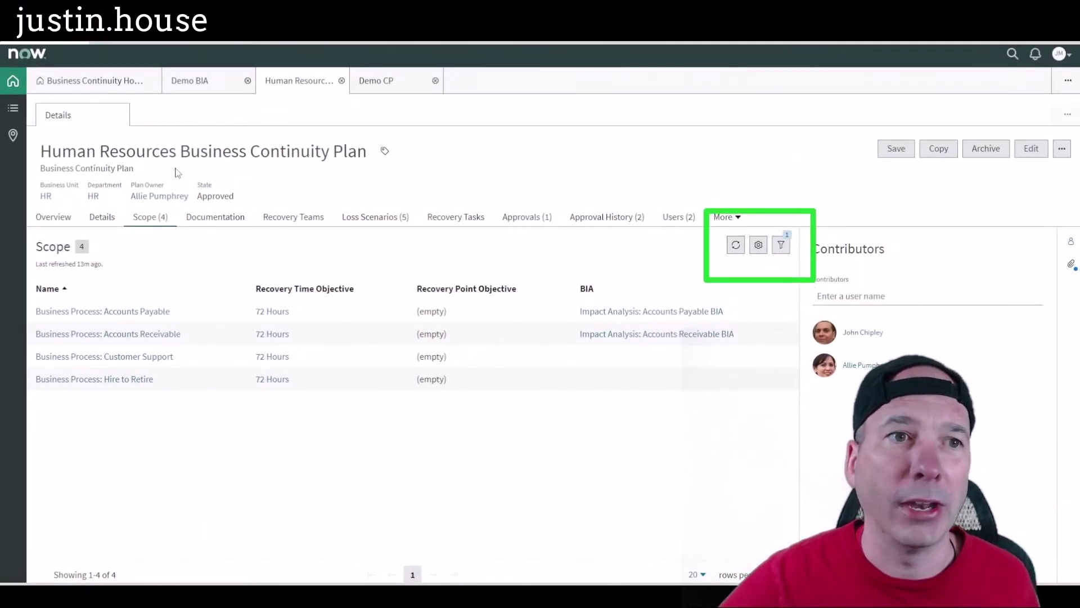
mouse_move(176, 169)
left_mouse_down()
mouse_move(307, 233)
mouse_move(266, 219)
left_mouse_up()
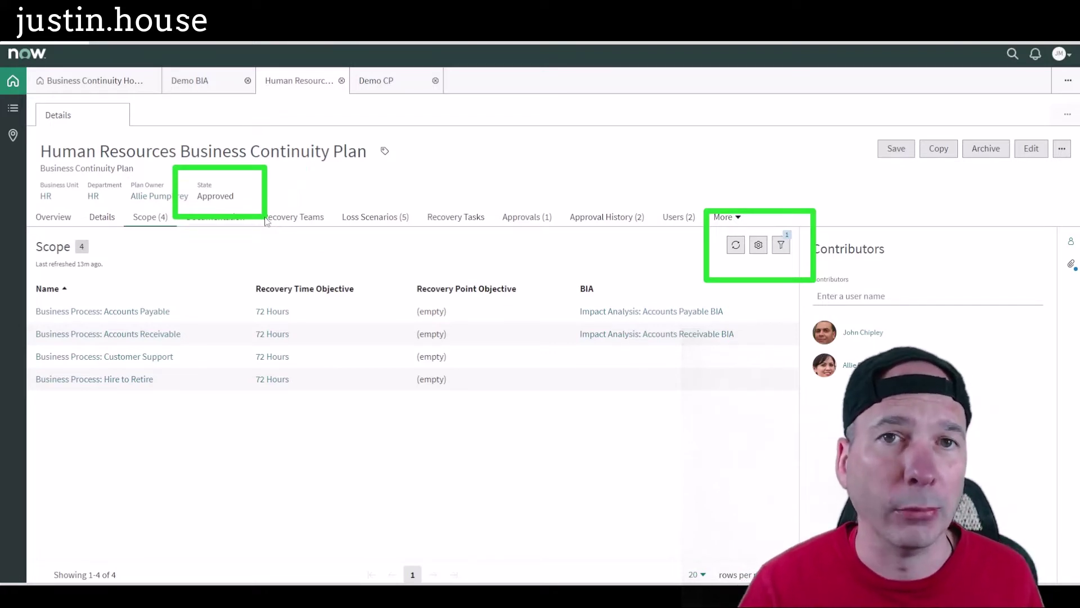
key("Escape")
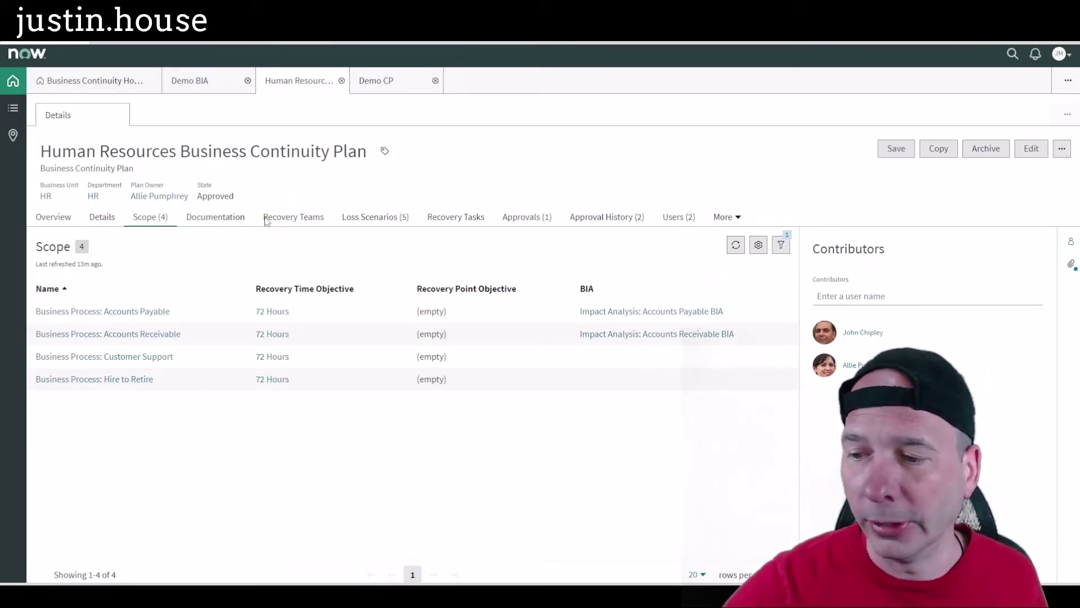
Open Demo CP's Scope (4), page through Add Items, and close it without adding processes.
left_click(376, 89)
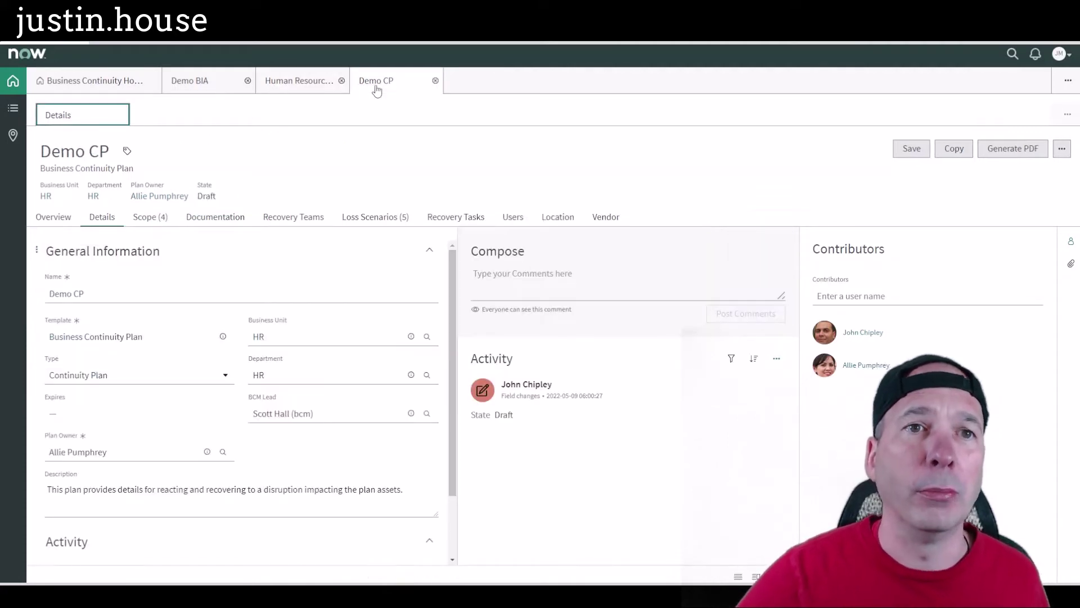
left_click(150, 217)
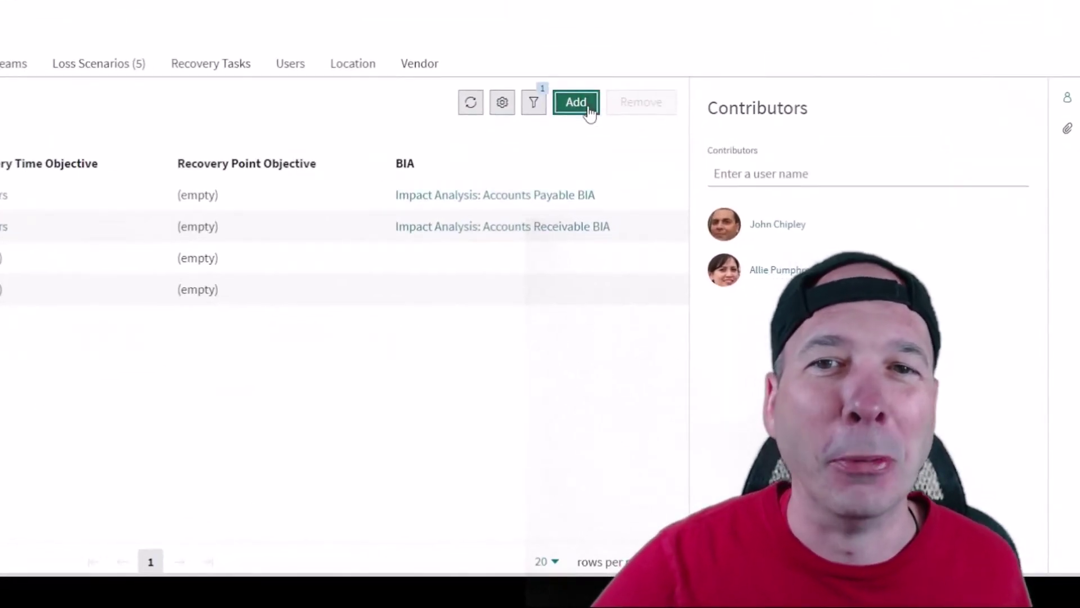
left_click(588, 107)
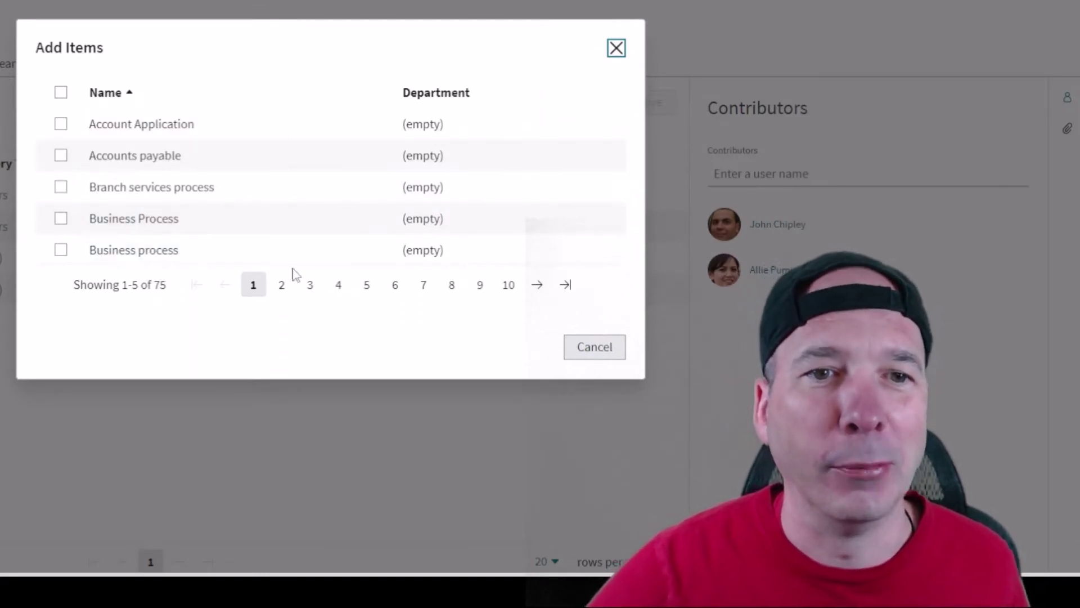
left_click(367, 284)
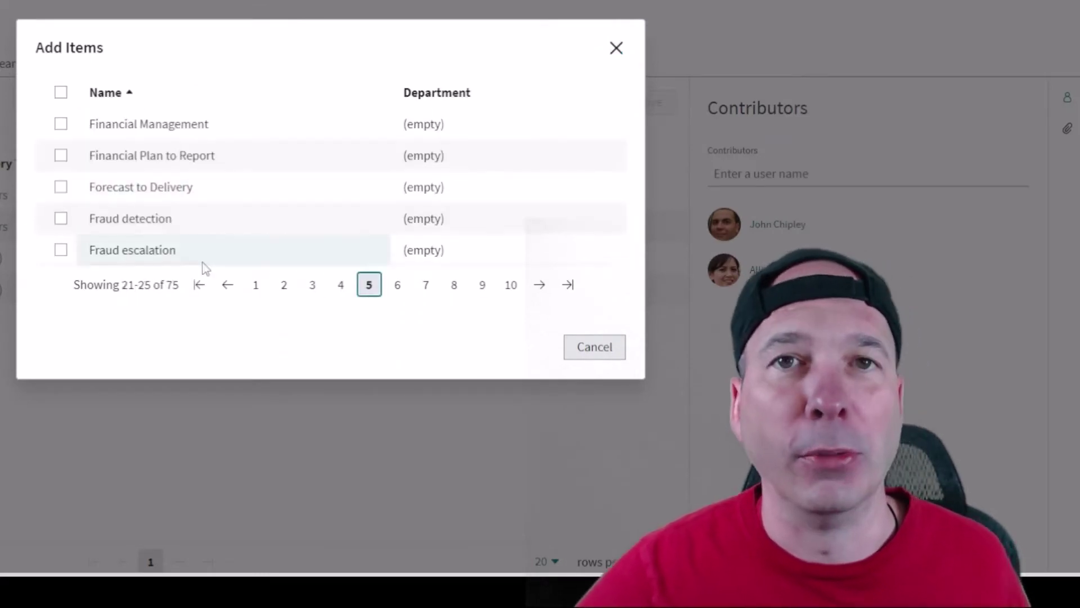
left_click(585, 352)
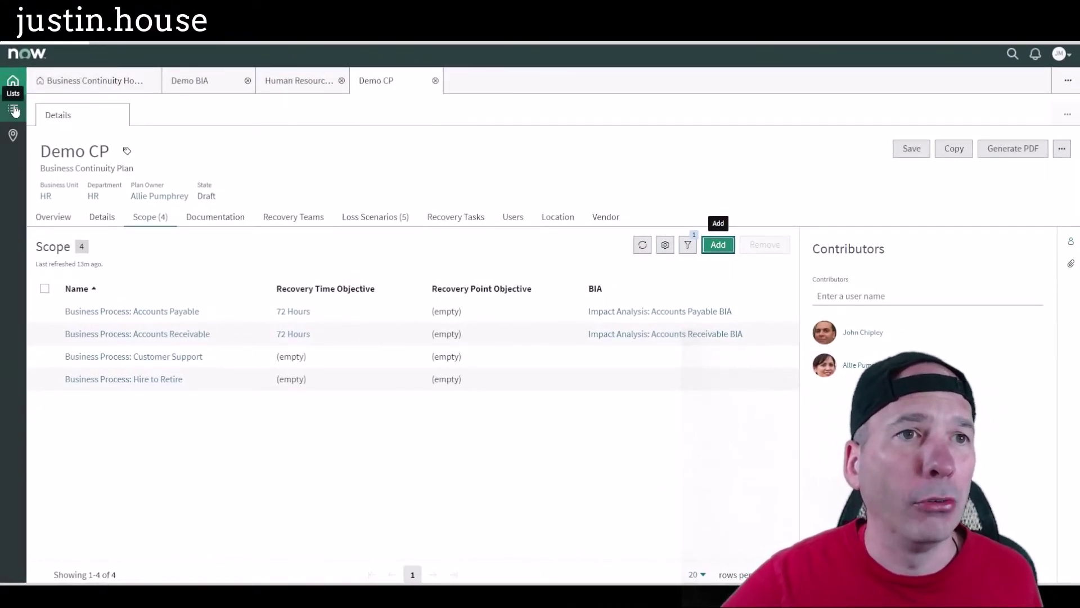
Open Element Definitions, circle the sys_user, business_unit and cmdb_ci_server source tables, then scroll down.
left_click(13, 109)
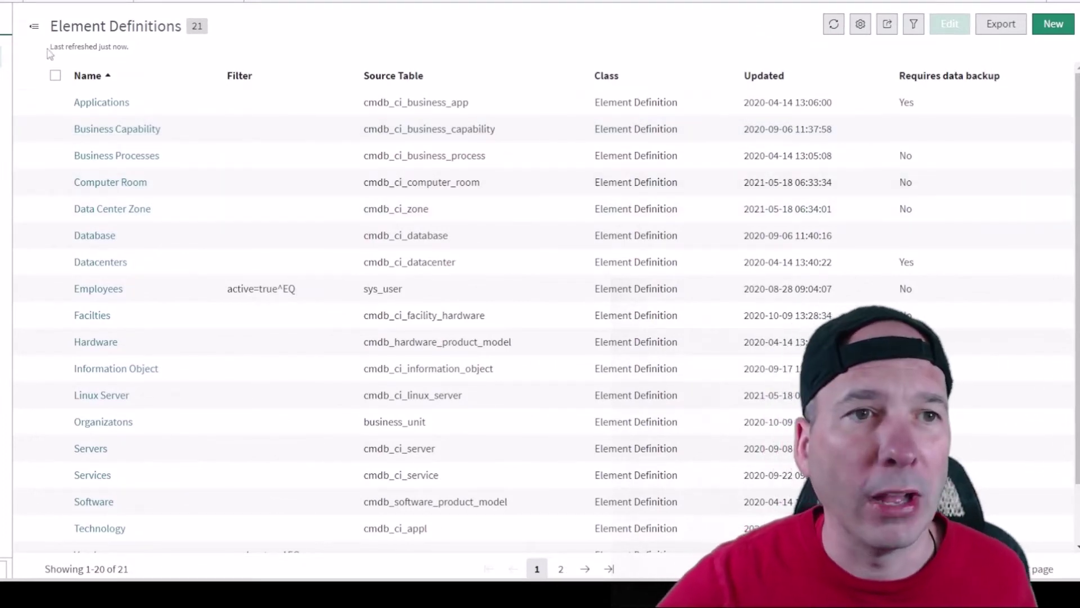
mouse_move(20, 45)
left_mouse_down()
mouse_move(34, 340)
mouse_move(20, 45)
mouse_move(176, 365)
left_mouse_up()
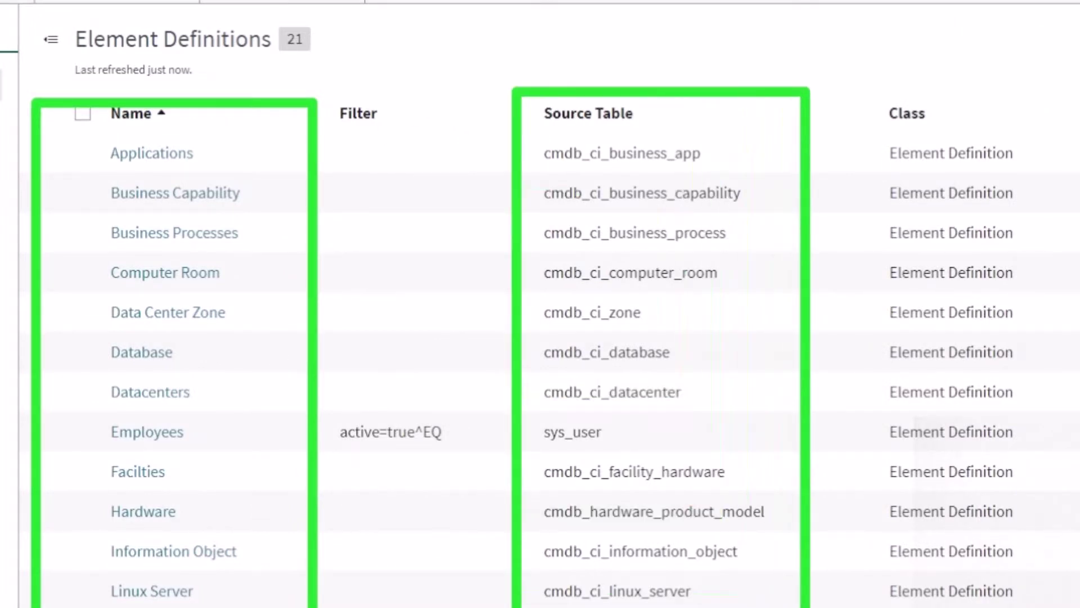
mouse_move(650, 444)
left_mouse_down()
mouse_move(566, 393)
mouse_move(641, 457)
mouse_move(647, 413)
left_mouse_up()
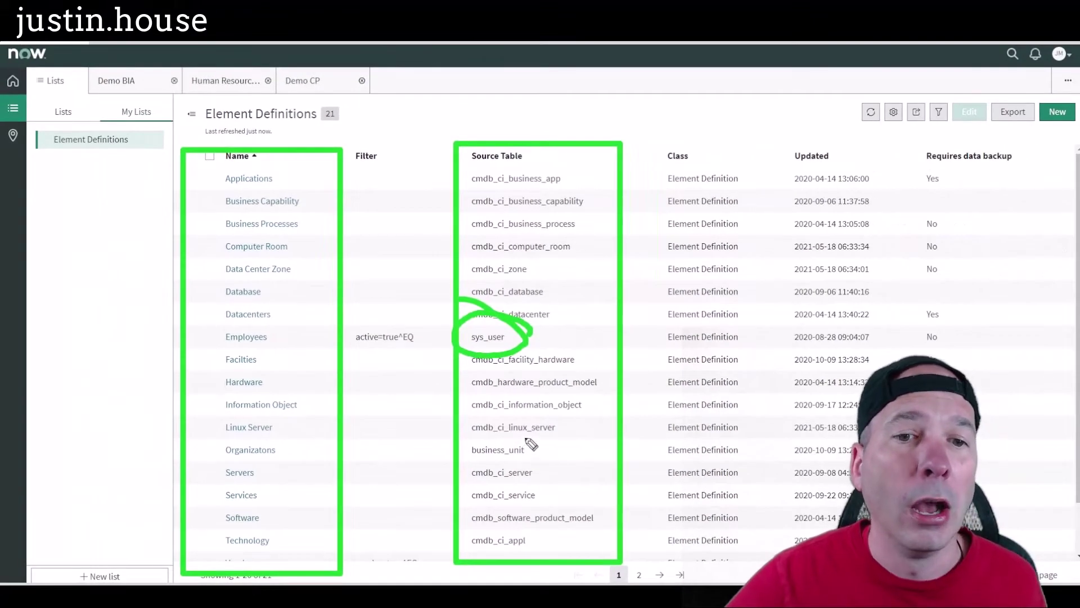
mouse_move(566, 490)
left_mouse_down()
mouse_move(559, 533)
mouse_move(556, 508)
left_mouse_up()
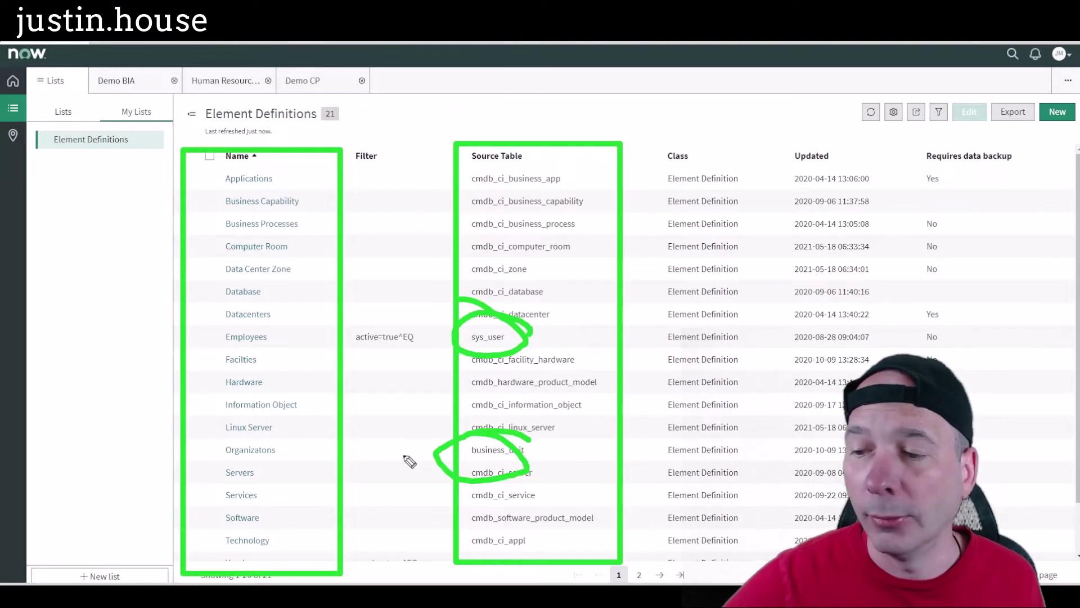
key("Escape")
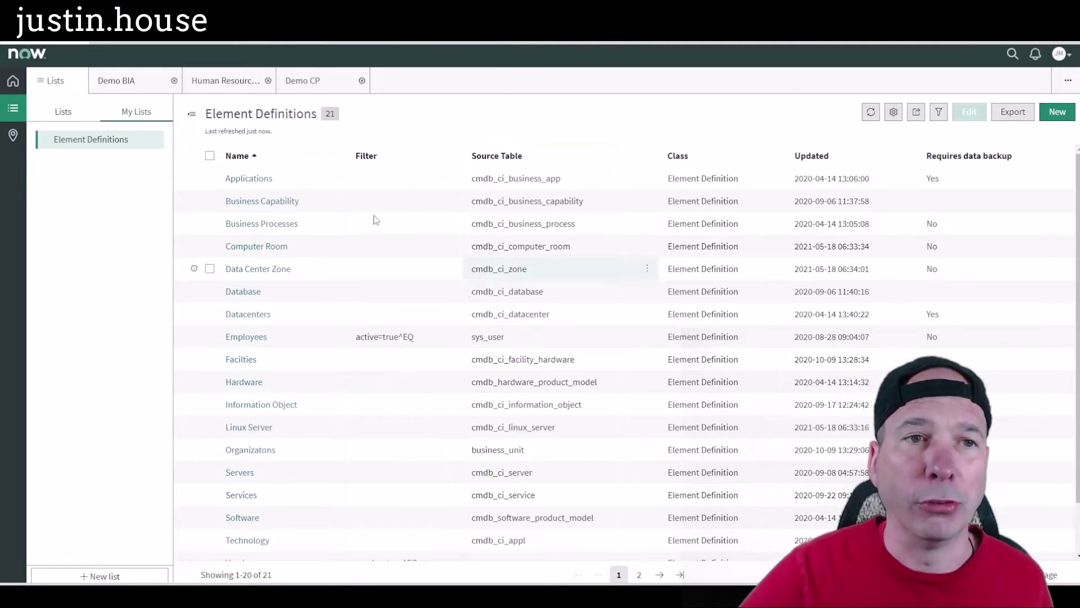
scroll(287, 417, "down", 3)
Open the Windows Server definition, outline its Source Table Fields and empty Filter, then go back.
left_click(248, 550)
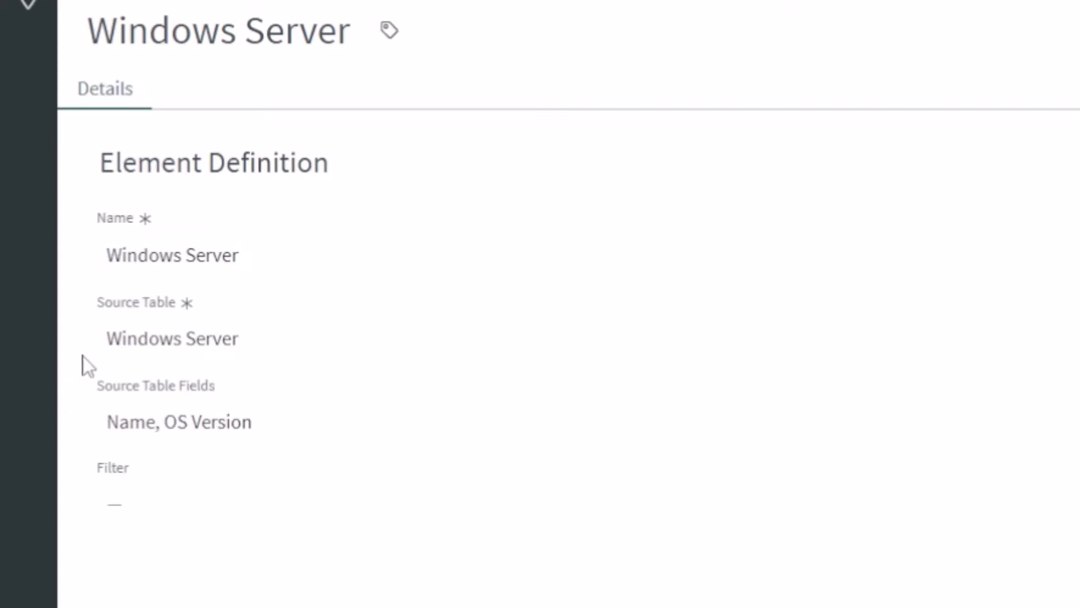
left_click_drag(67, 333, 308, 555)
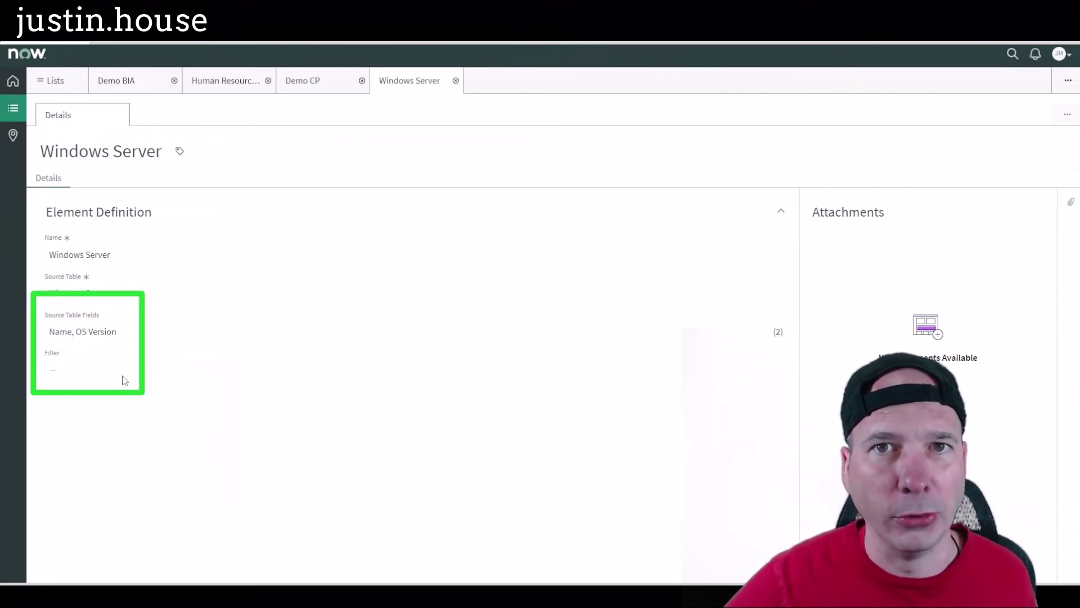
key("Escape")
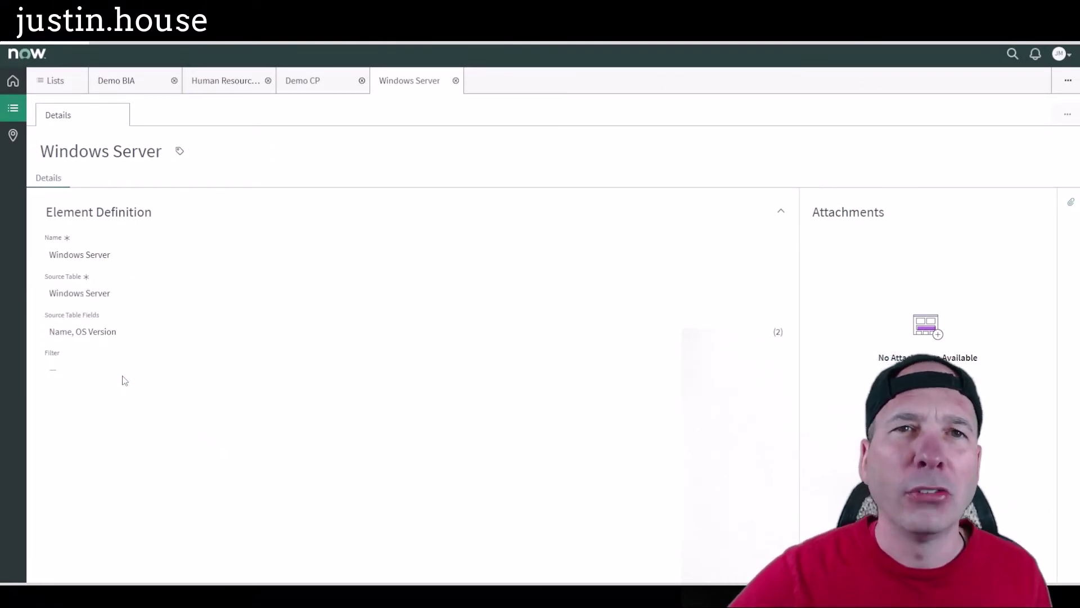
left_click(56, 81)
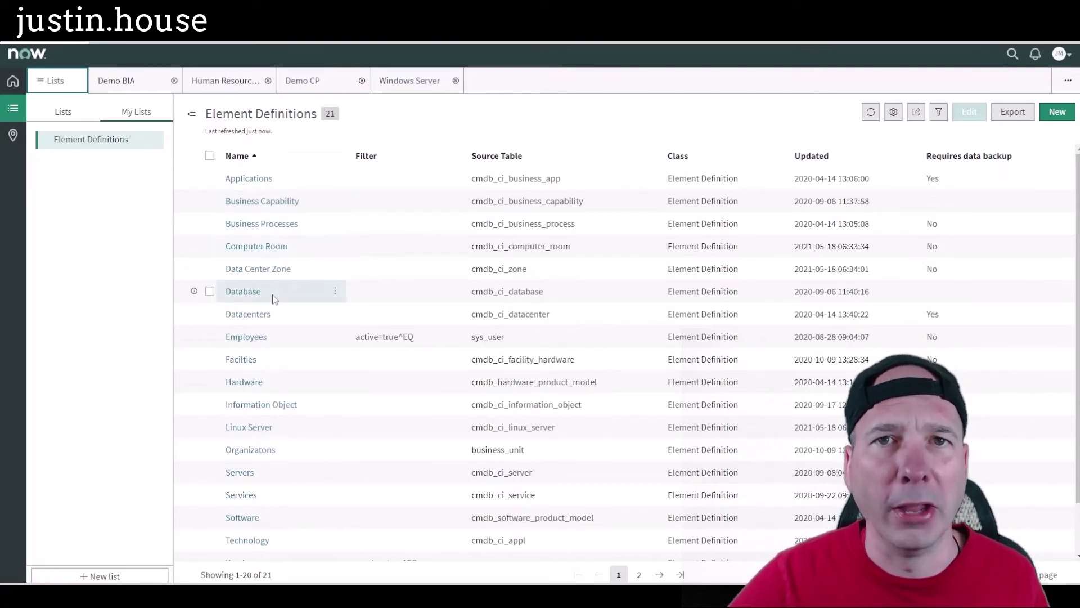
Create a new element definition named 'Demo for the World' with source table Story (rm_story).
left_click(1048, 119)
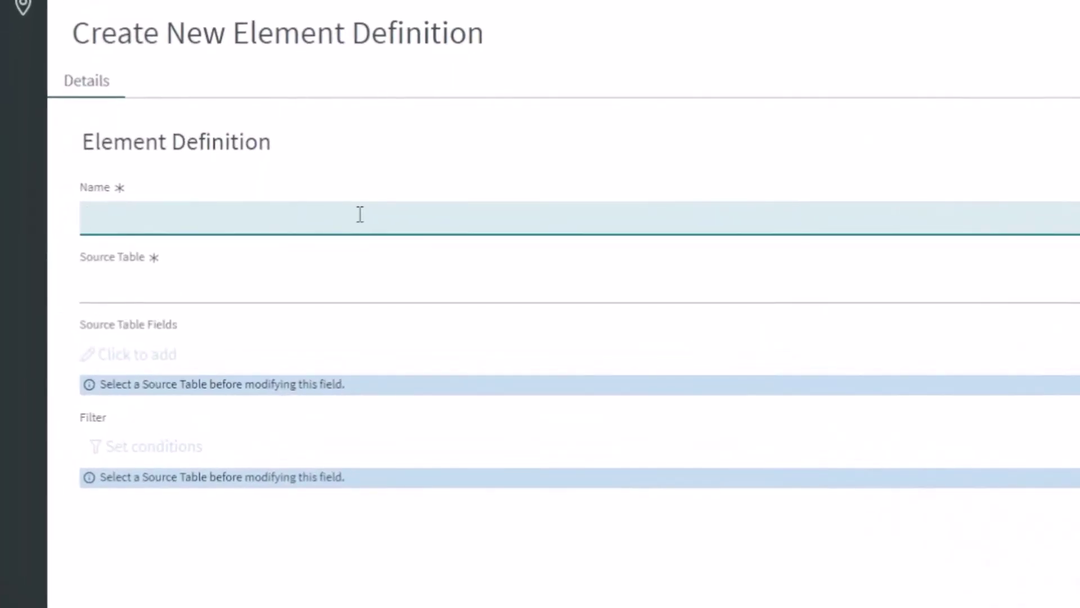
type("Demo for the Wo")
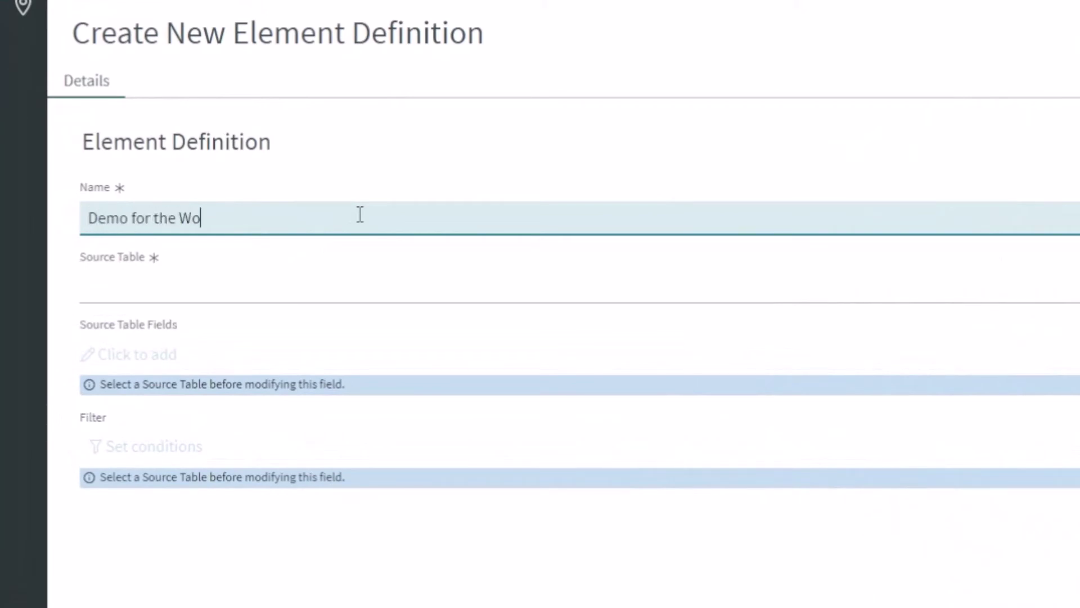
type("rld")
left_click(331, 278)
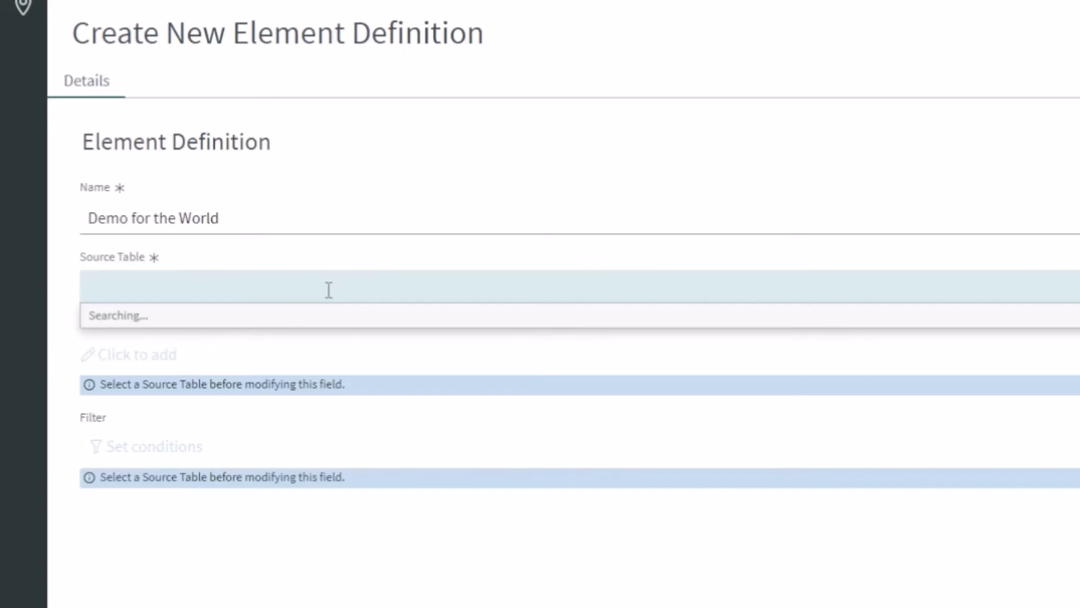
type("story")
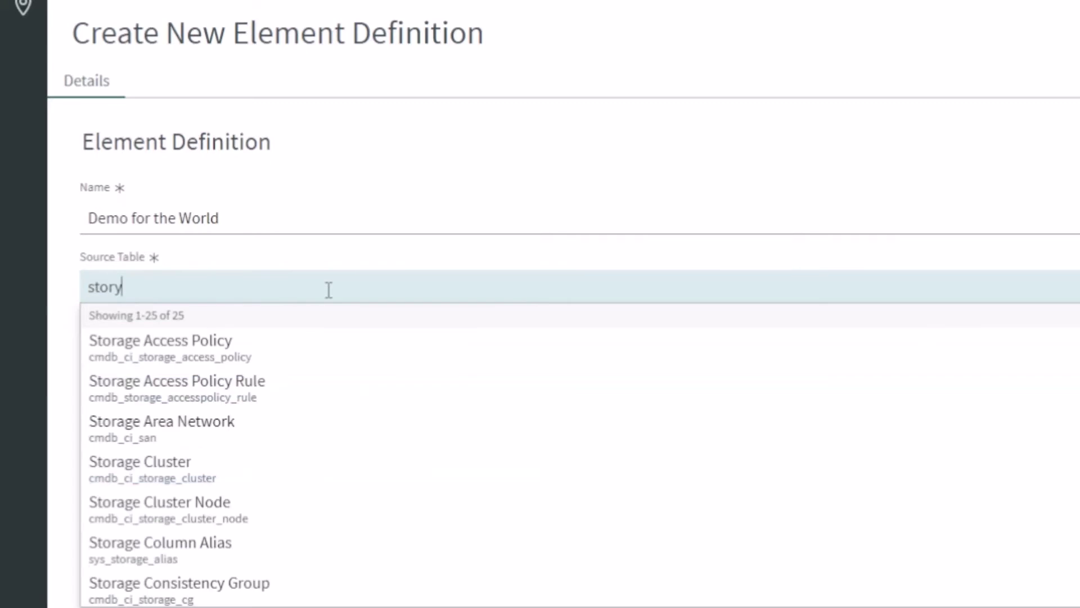
scroll(373, 512, "down", 5)
scroll(373, 508, "down", 5)
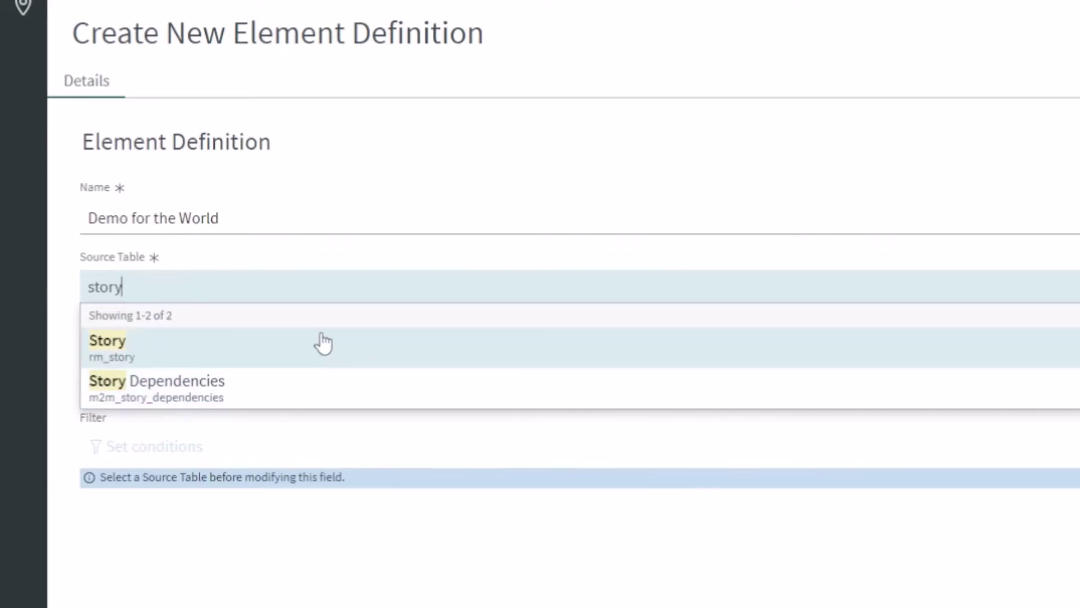
left_click(374, 340)
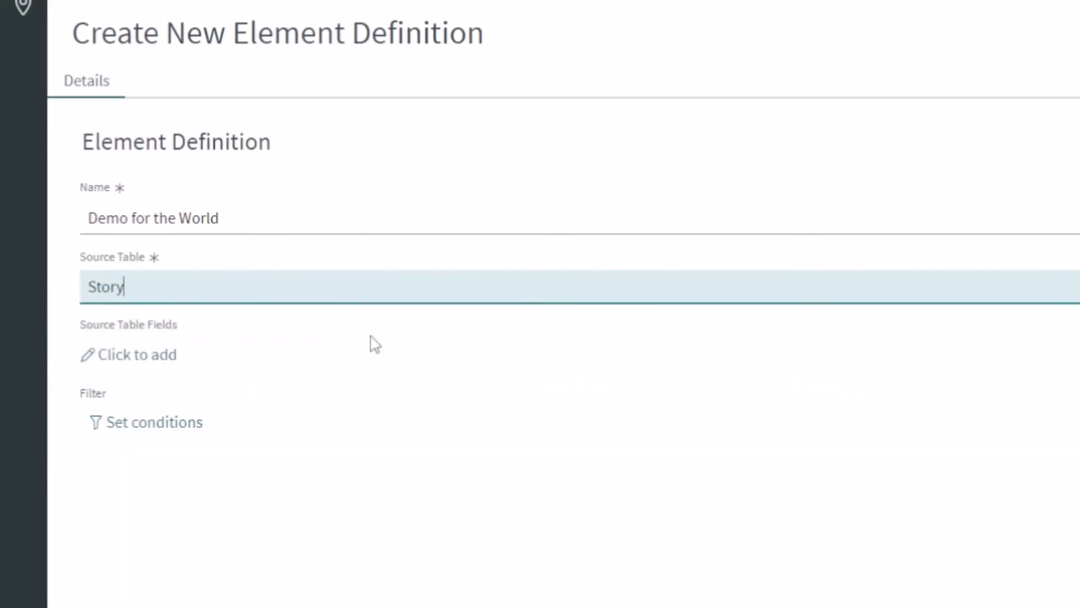
Browse the Story source table fields without adding any, then open the Filter's condition editor.
left_click(121, 359)
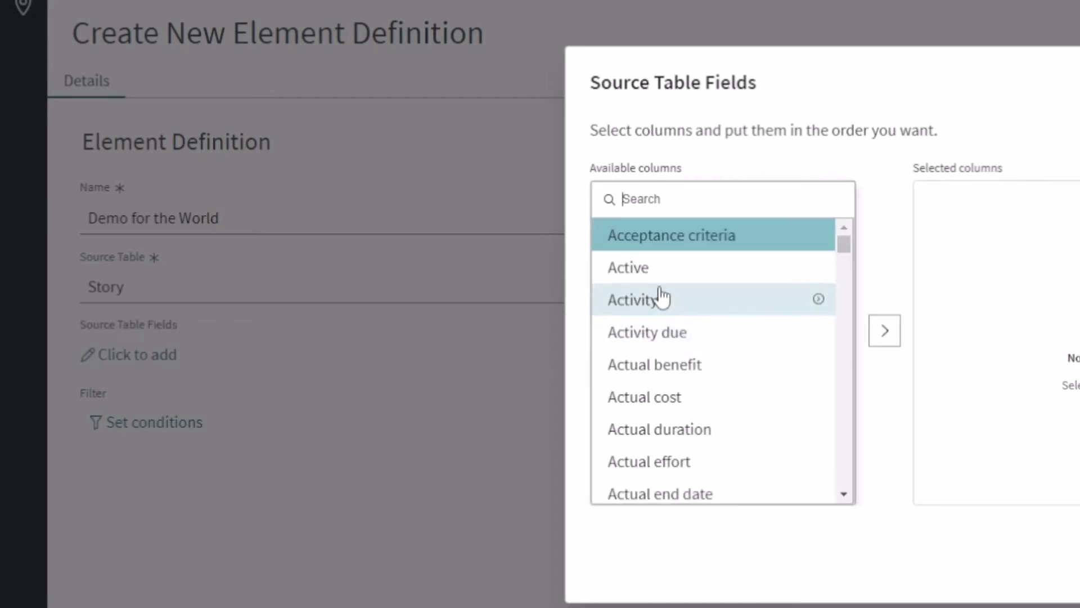
scroll(698, 405, "down", 5)
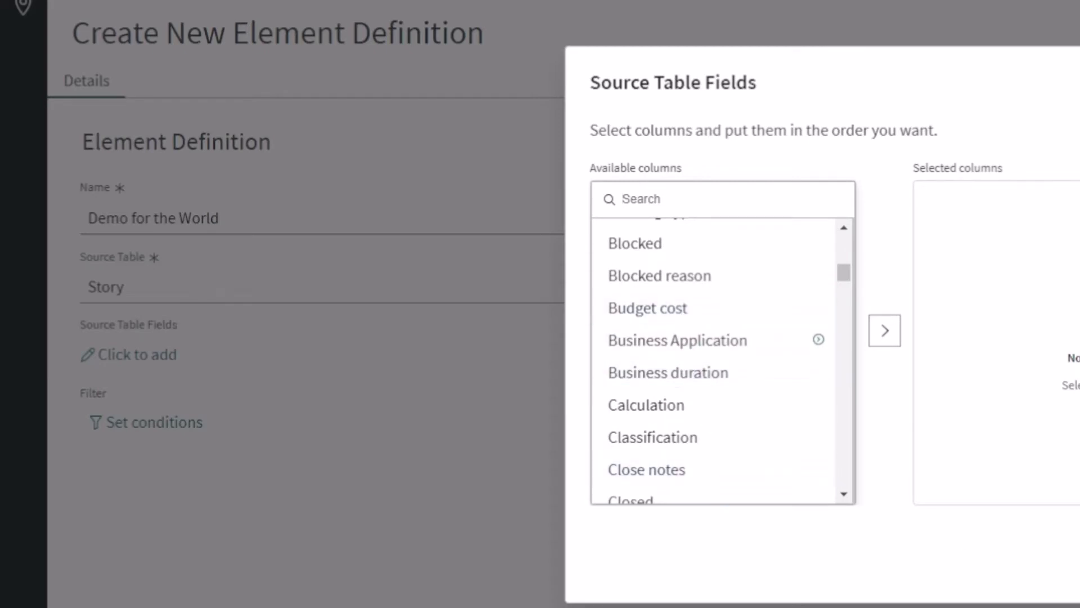
key("Escape")
left_click(149, 423)
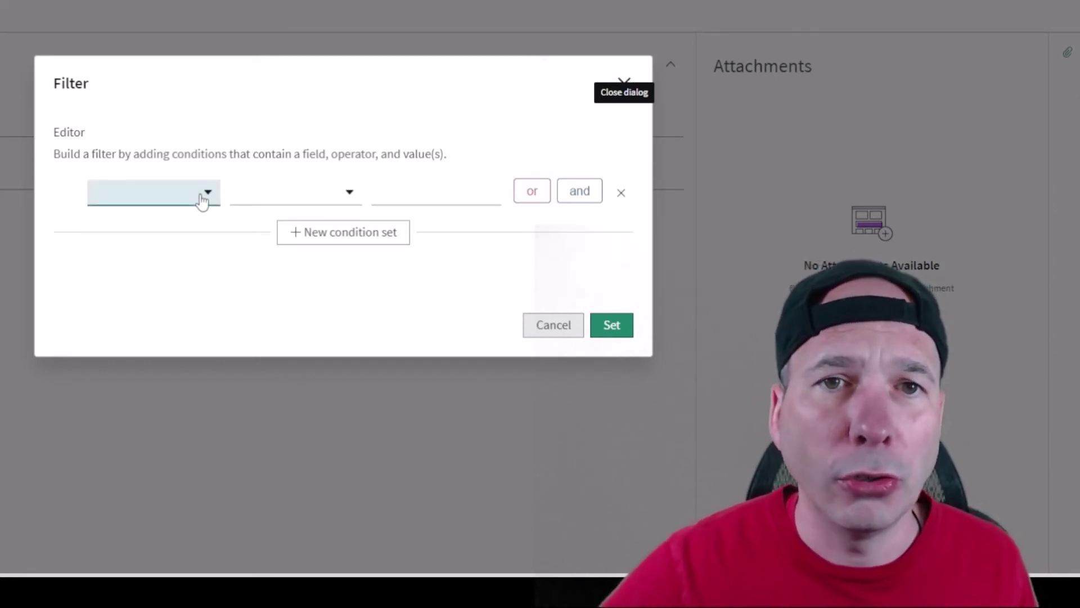
Search 'stat' and set the first filter condition to Status is, leaving the value empty.
left_click(202, 197)
scroll(193, 286, "down", 2)
scroll(186, 265, "up", 2)
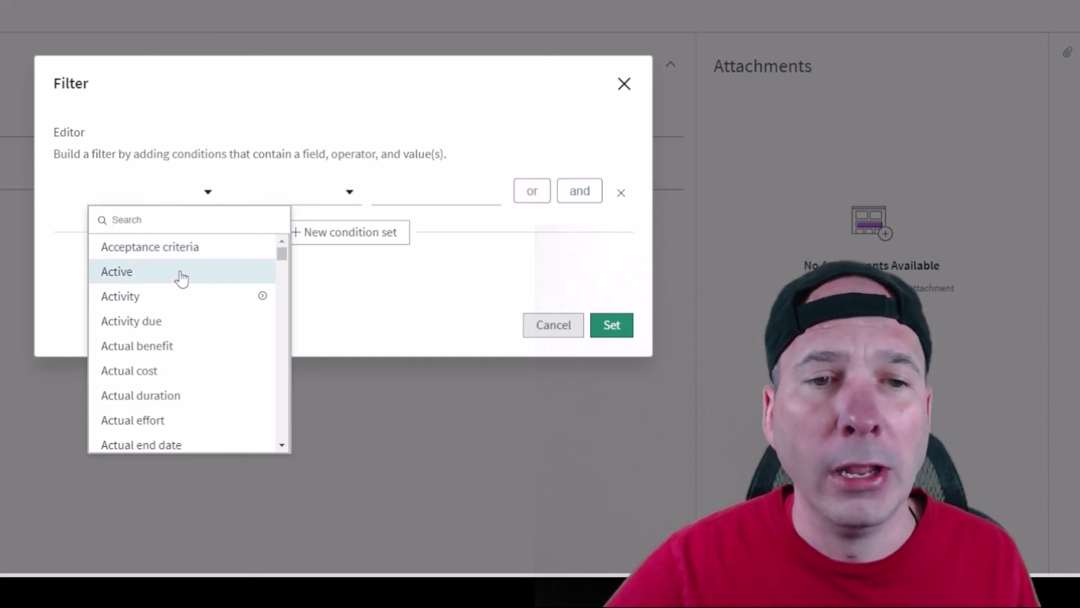
type("prd")
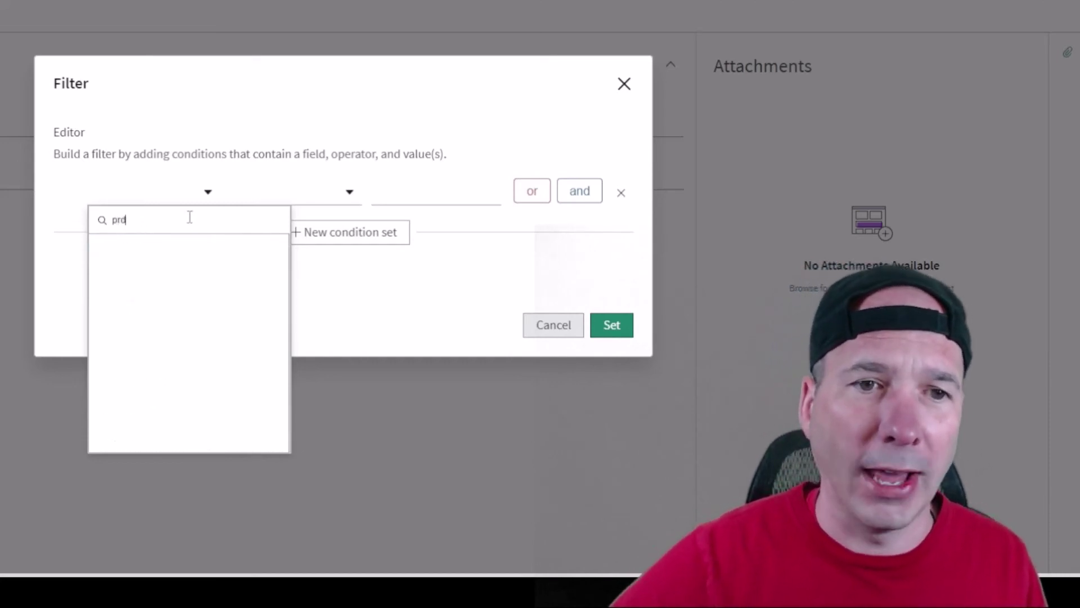
key("BackSpace")
type("od")
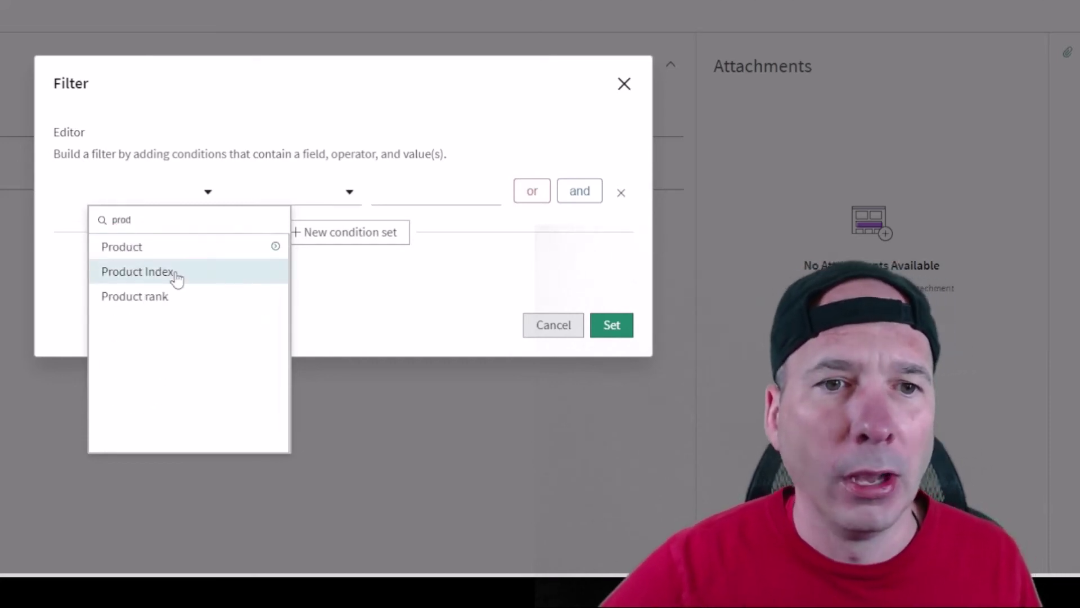
double_click(185, 220)
type("stat")
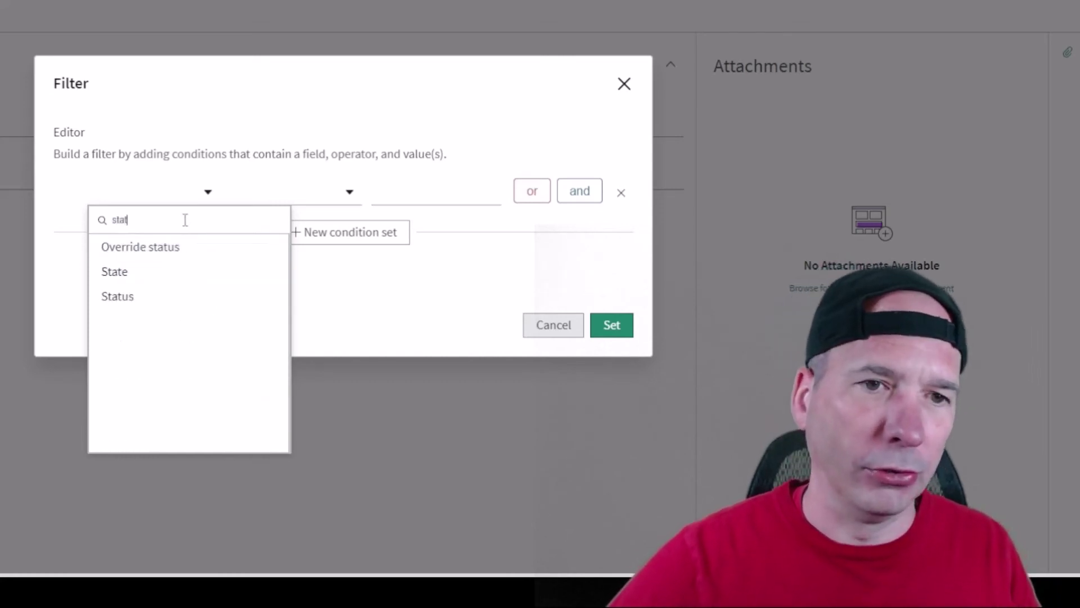
left_click(150, 299)
left_click(383, 189)
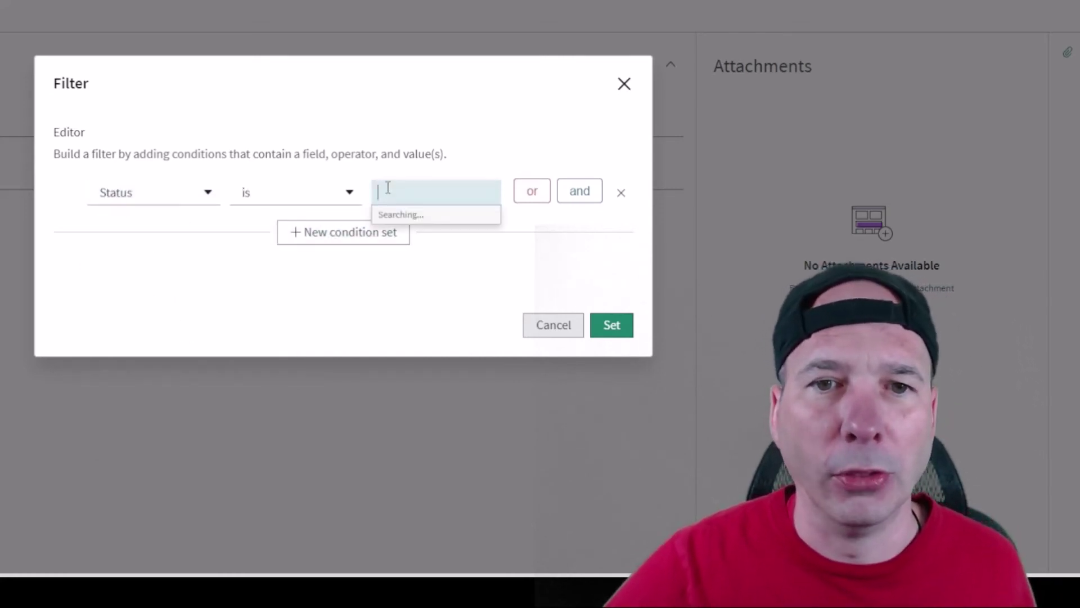
left_click(291, 299)
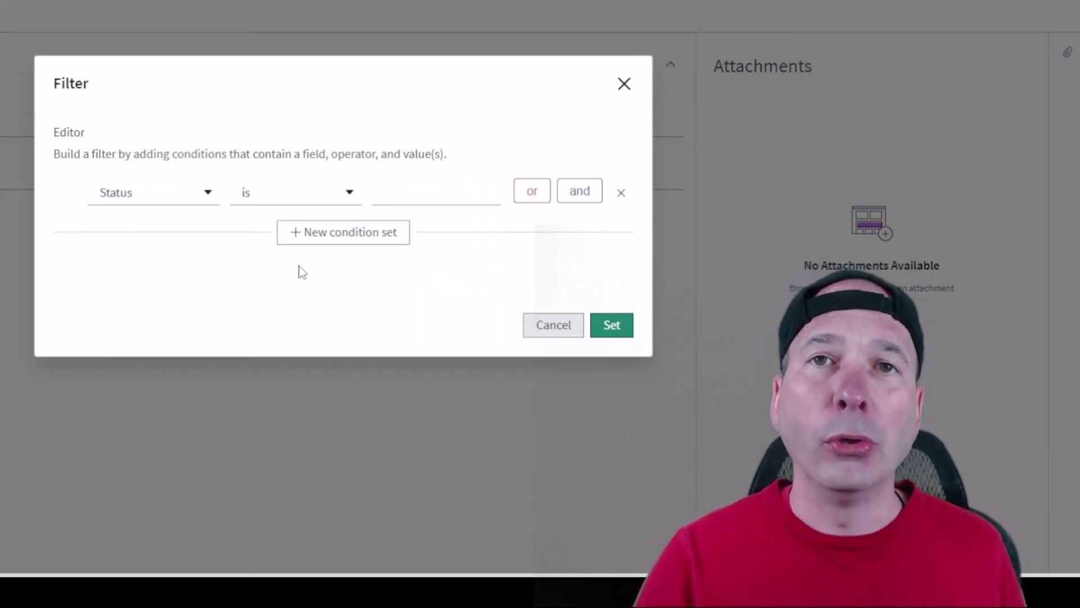